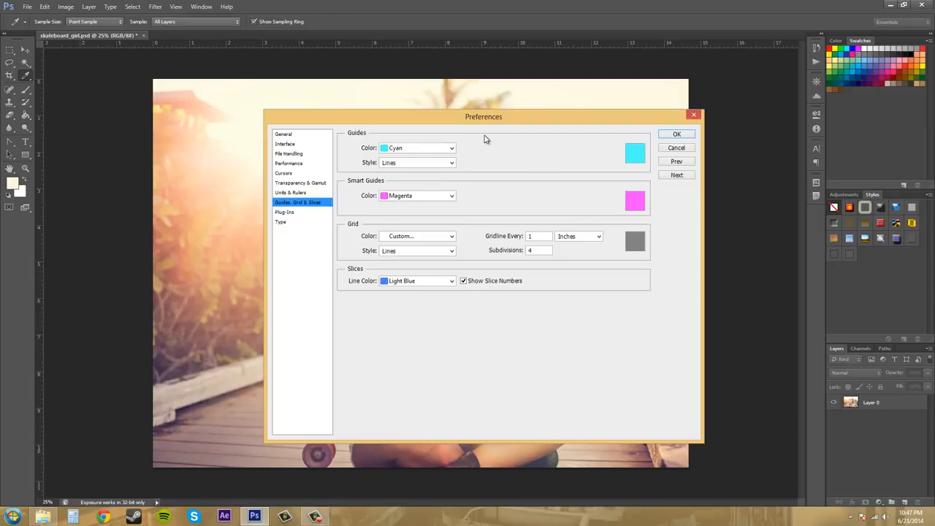
left_click(45, 8)
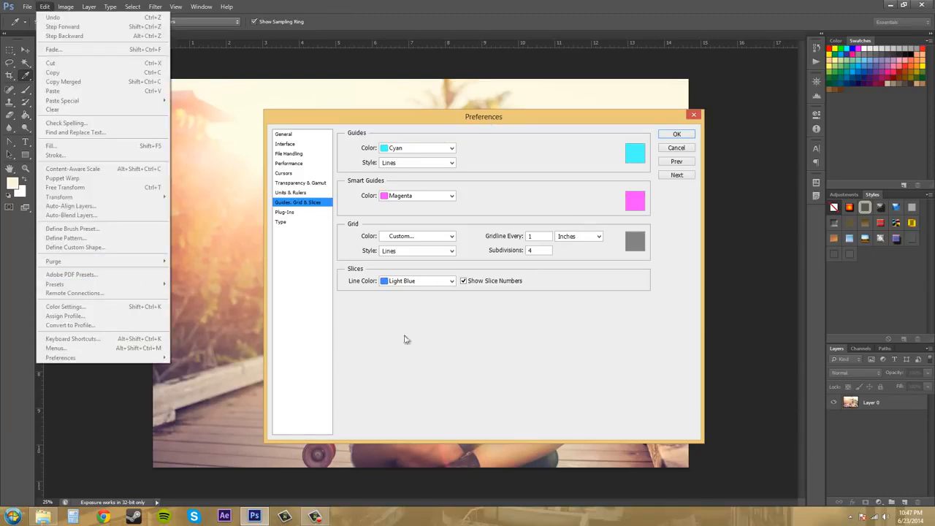
left_click(473, 339)
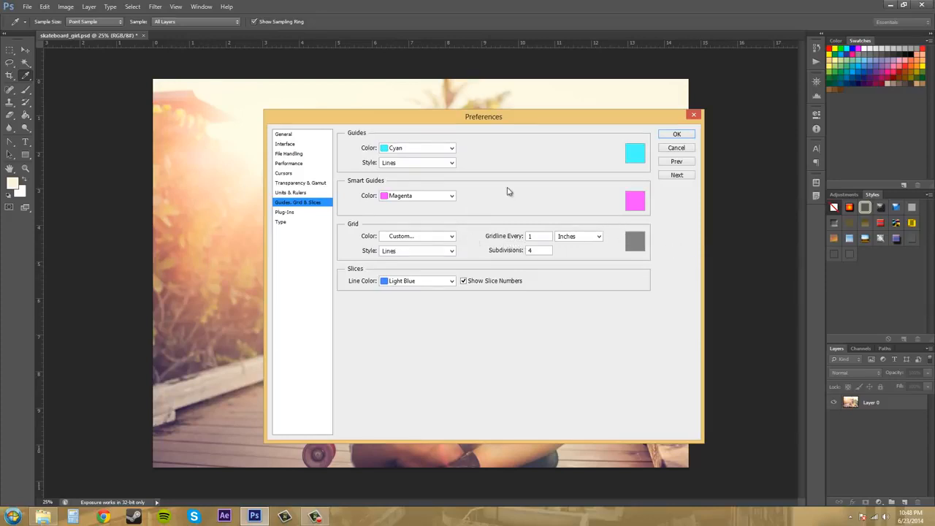
- Review the line style choices for guides and the color choices for smart guides, keeping Lines and Magenta
left_click(452, 163)
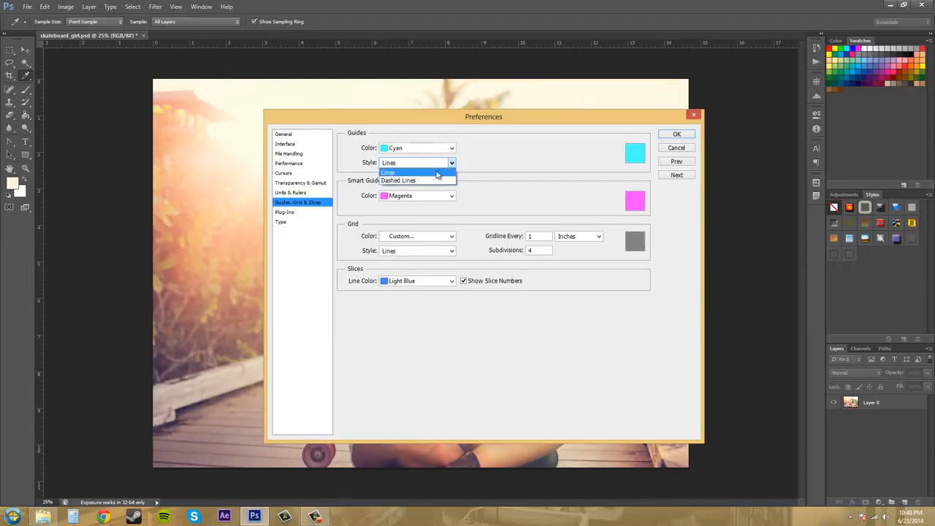
left_click(387, 174)
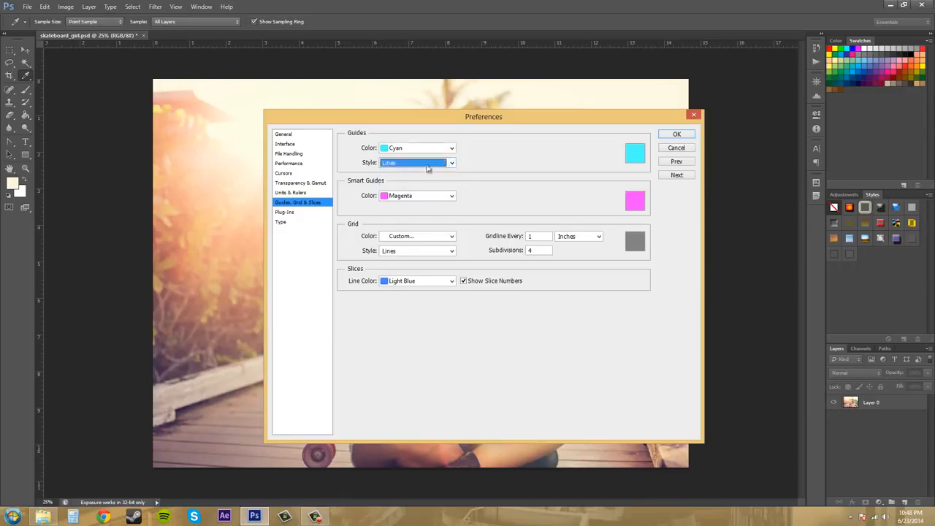
left_click(451, 163)
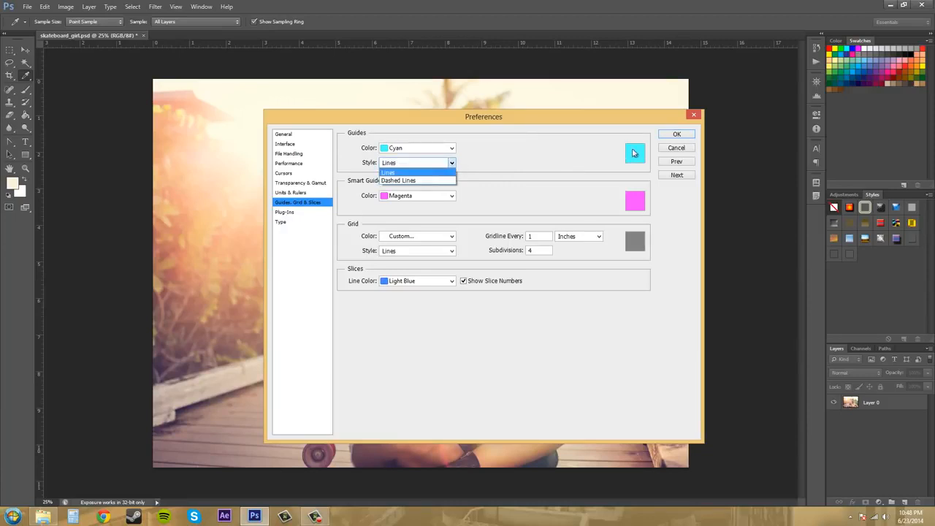
left_click(516, 130)
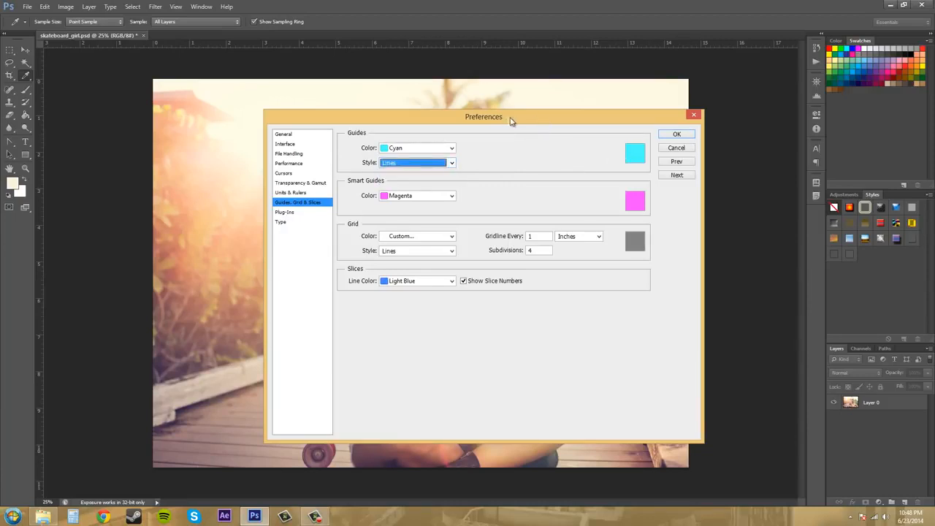
left_click_drag(511, 122, 558, 129)
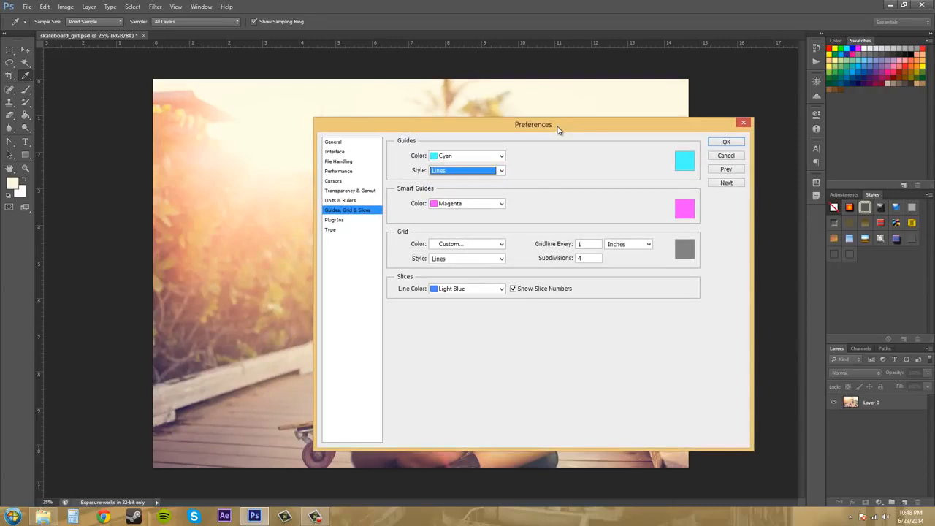
left_click(502, 203)
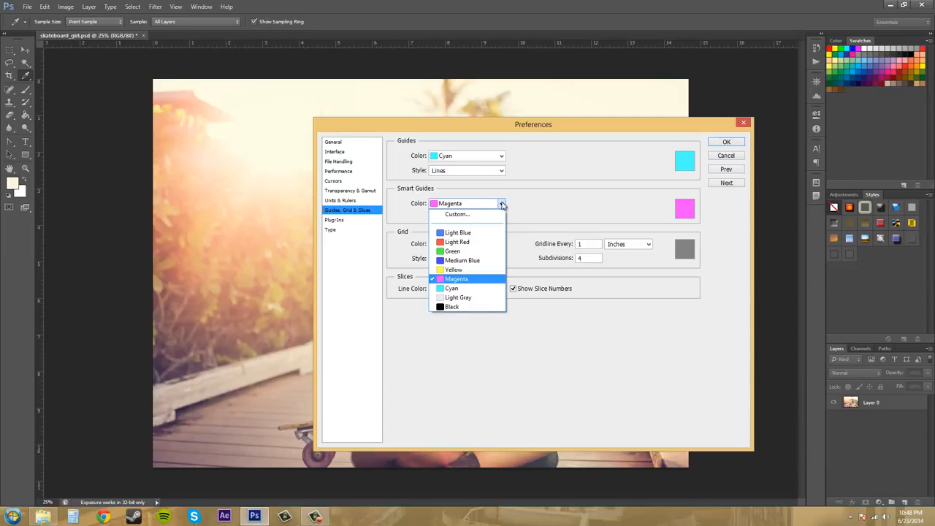
left_click(502, 204)
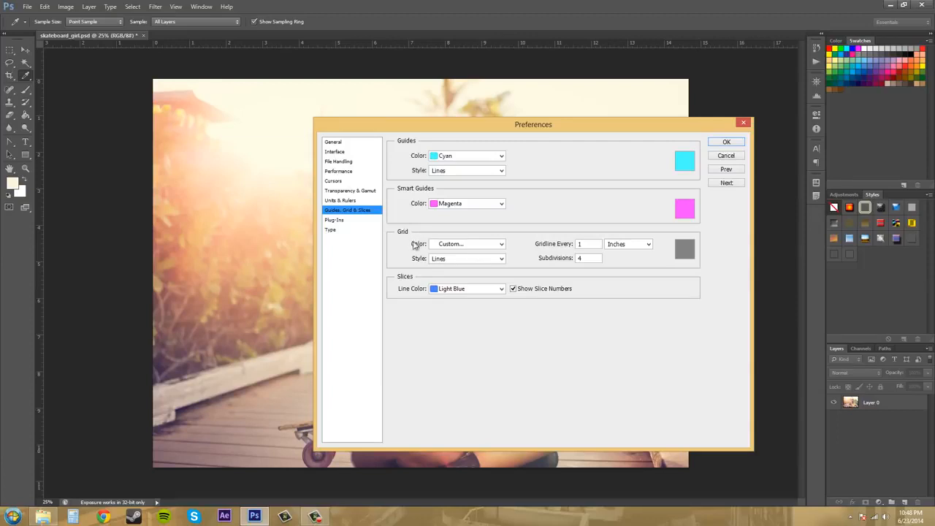
- Review the grid's color and style choices and the slice line color choices, keeping Custom, Lines and Light Blue
left_click(495, 246)
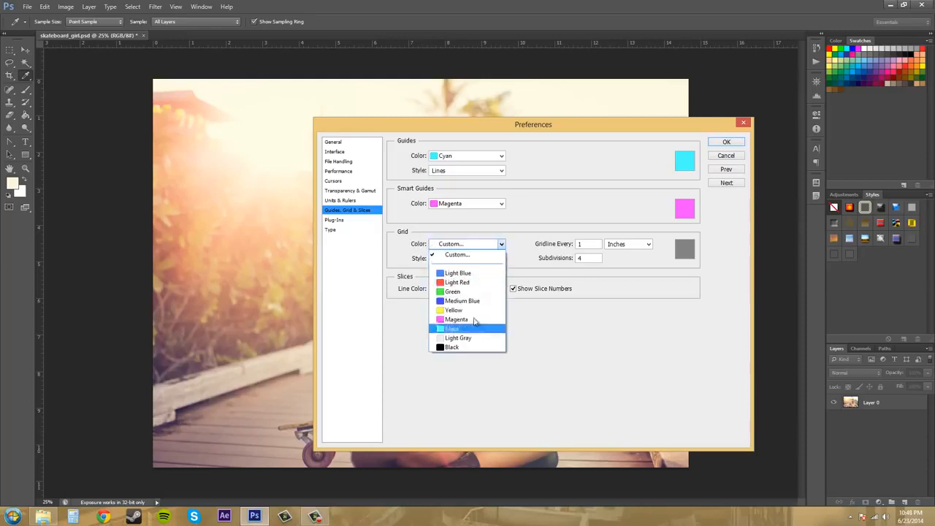
left_click(540, 225)
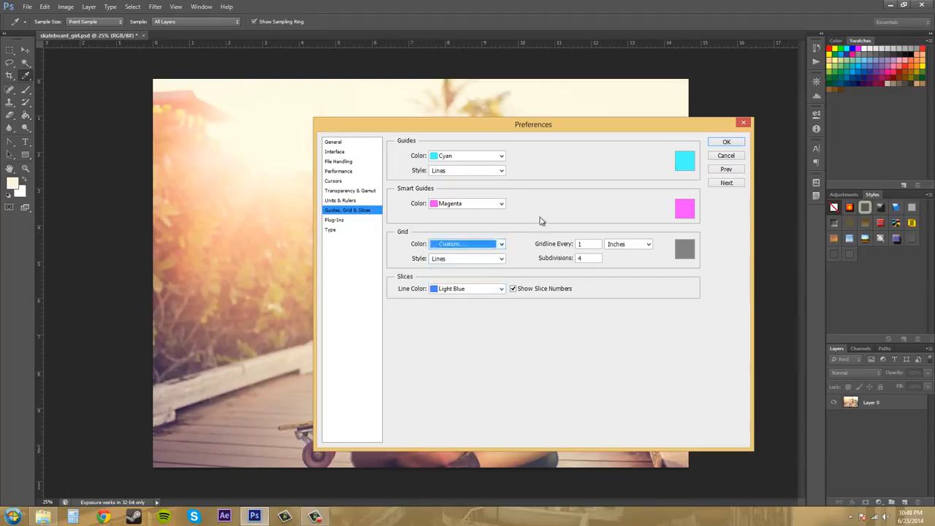
left_click(502, 261)
left_click(503, 261)
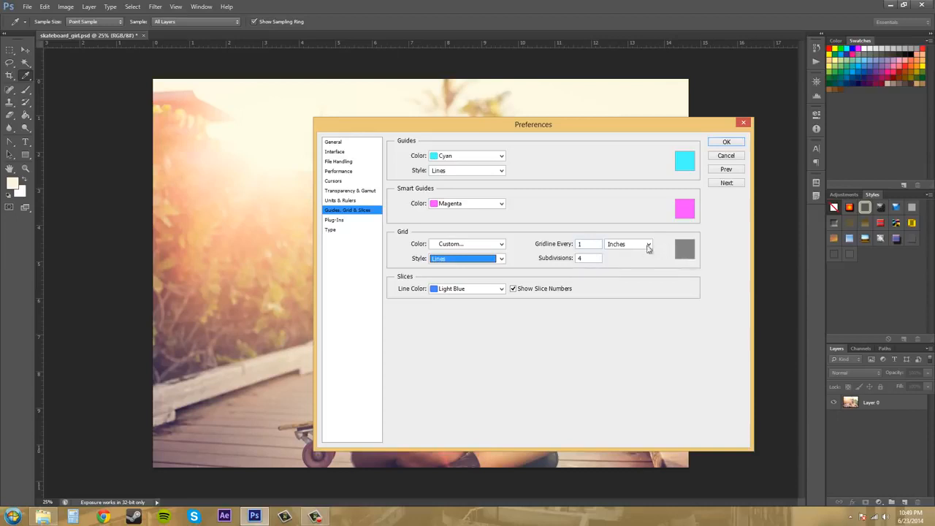
left_click(534, 318)
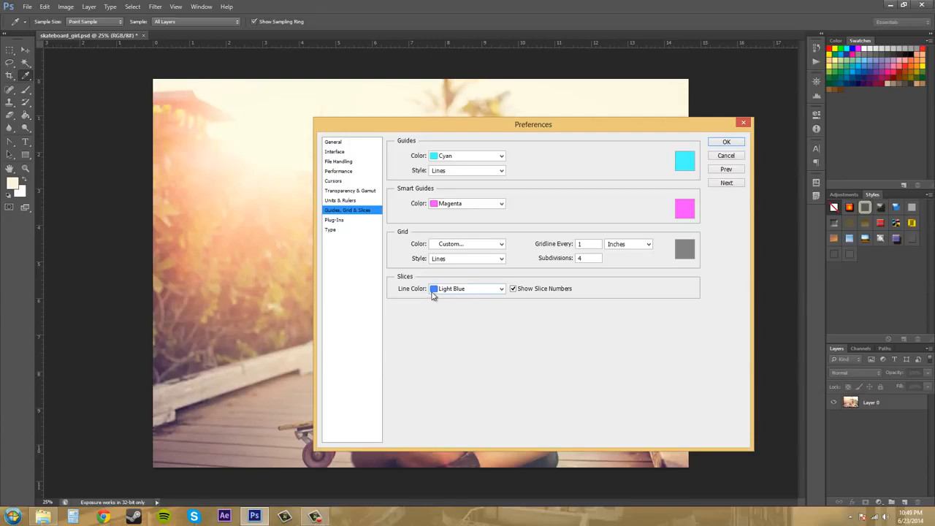
left_click(455, 291)
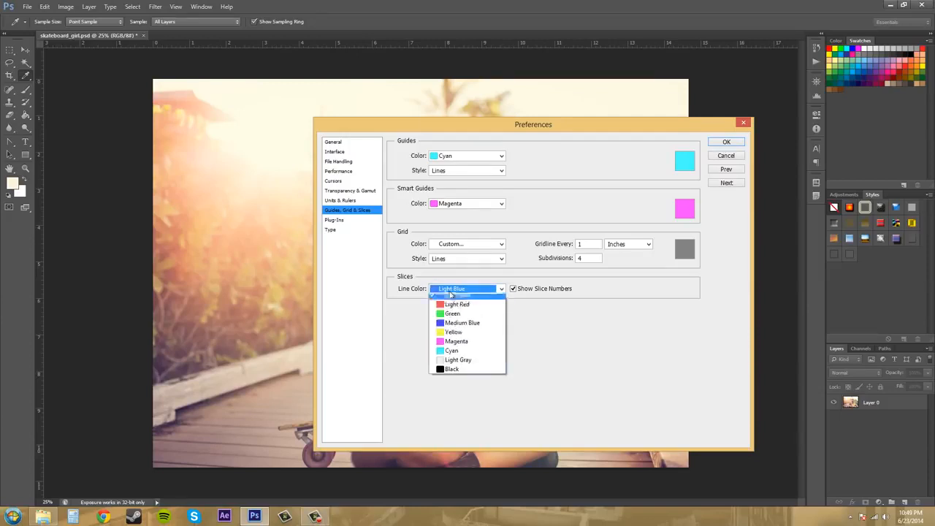
left_click(474, 299)
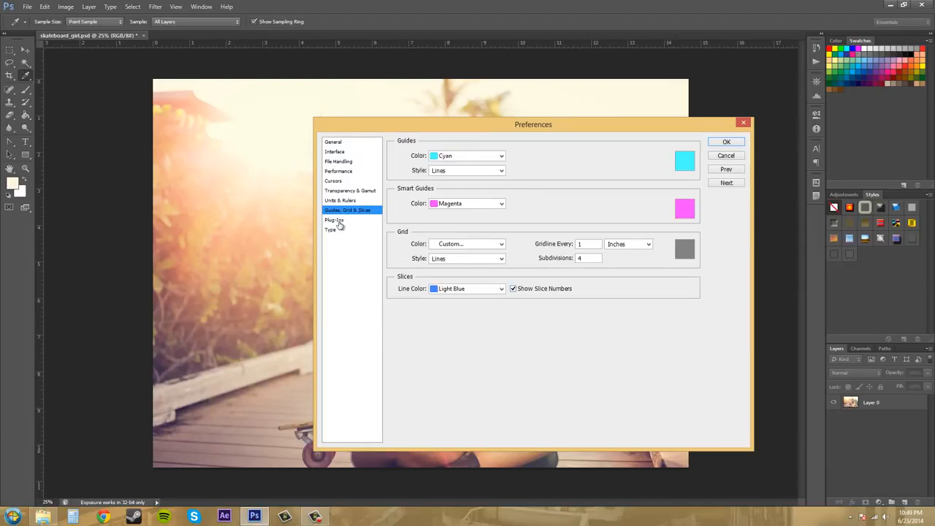
- Show the Plug-Ins preferences and view the folder chooser for an additional plug-ins folder without choosing one
left_click(338, 221)
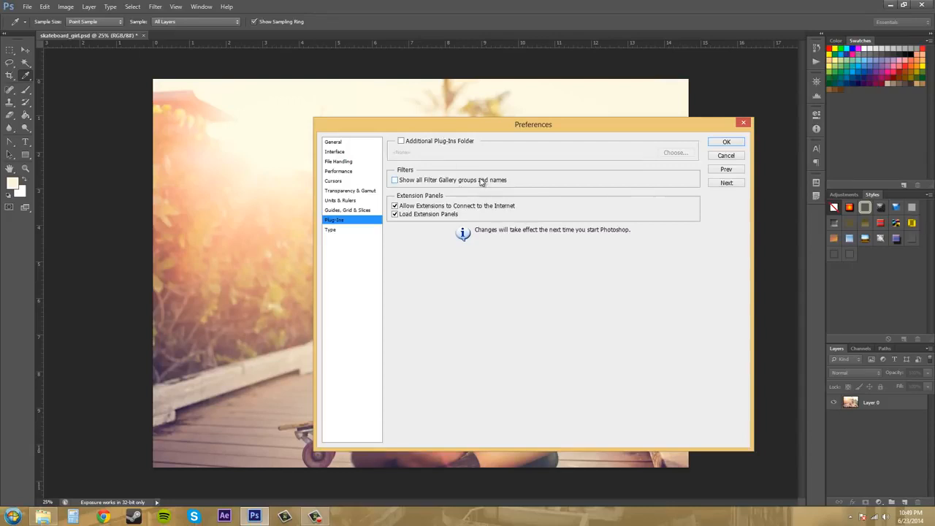
left_click(401, 142)
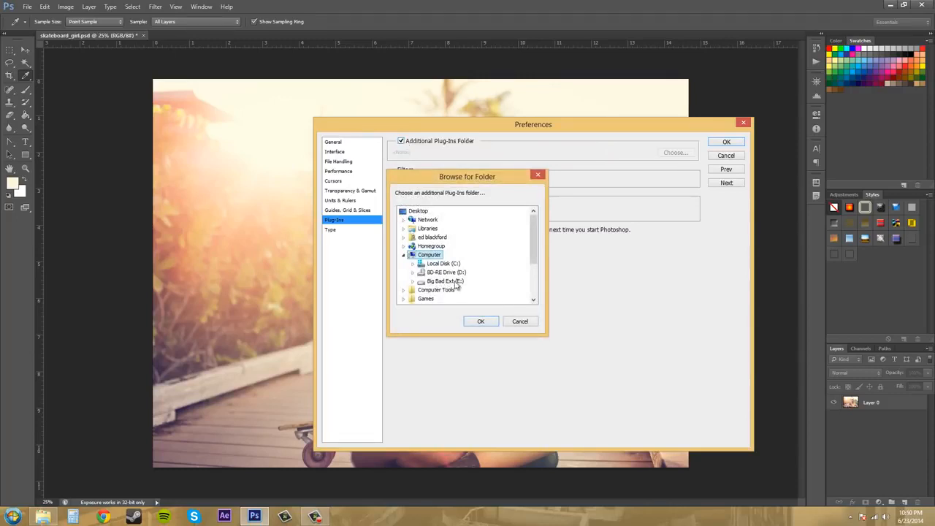
left_click(529, 325)
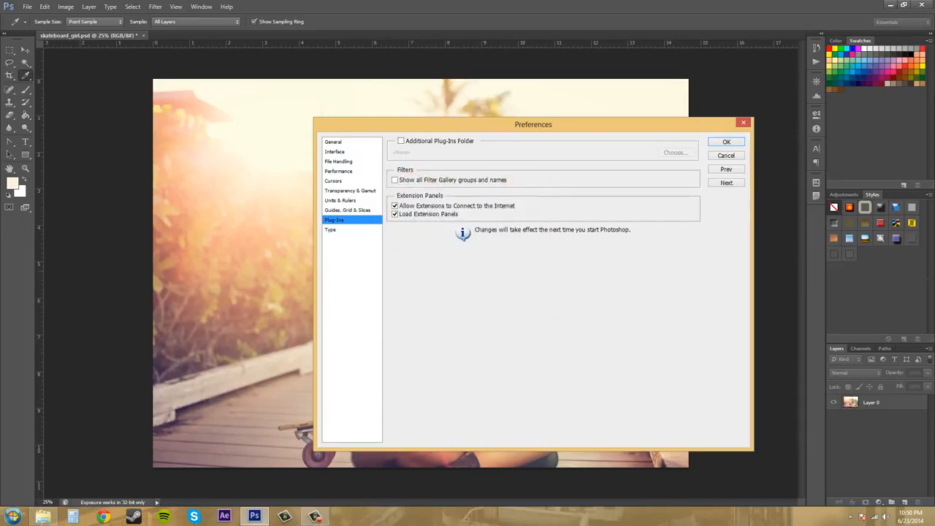
key("F10")
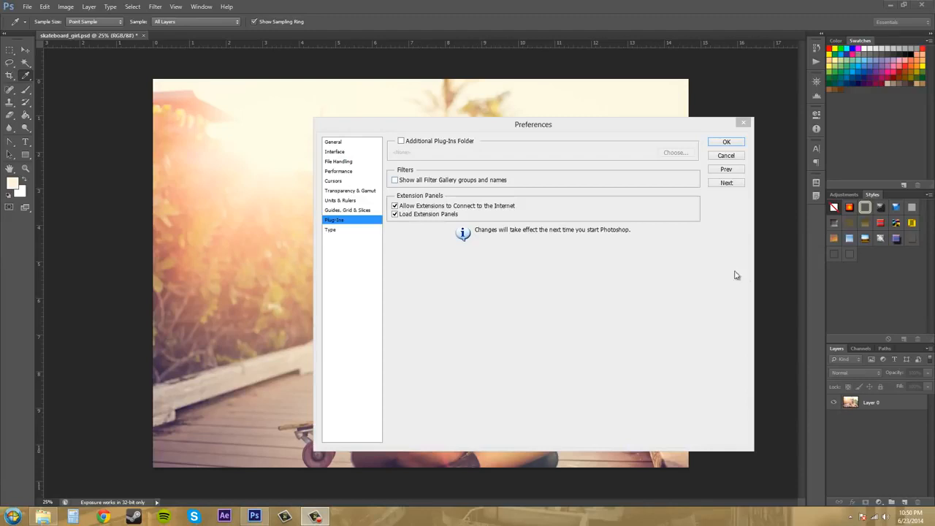
- Examine the list of available filters and filter groups in relation to the Show all Filter Gallery groups and names option
left_click(155, 9)
left_click(156, 8)
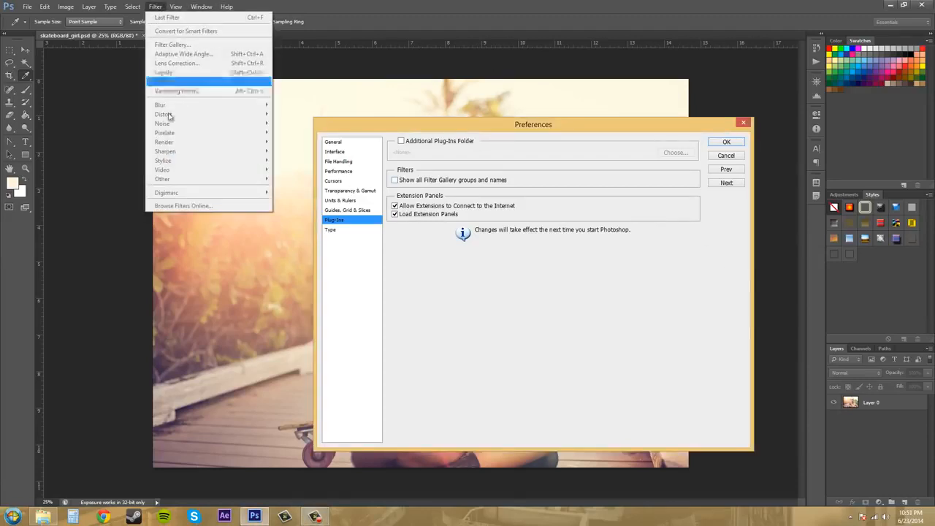
key("Down")
key("Down")
left_click(158, 8)
left_click(157, 8)
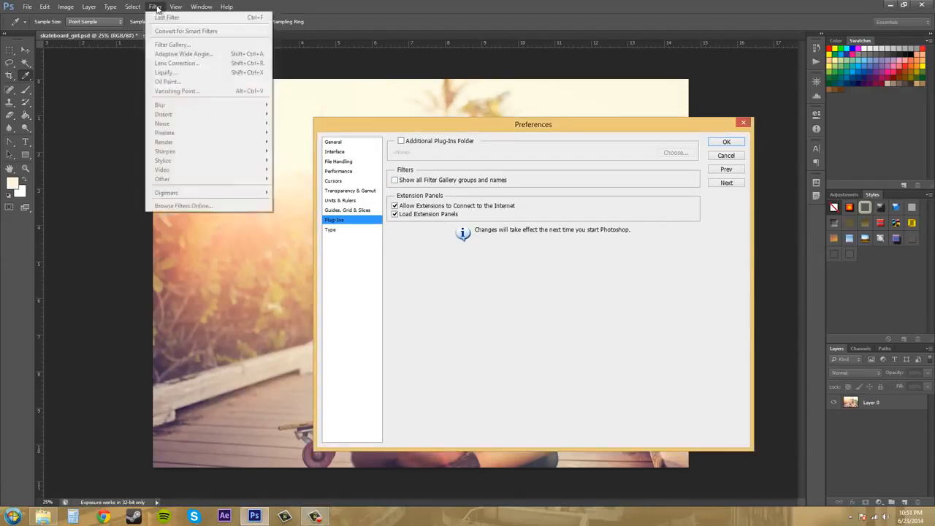
left_click(157, 8)
left_click(395, 181)
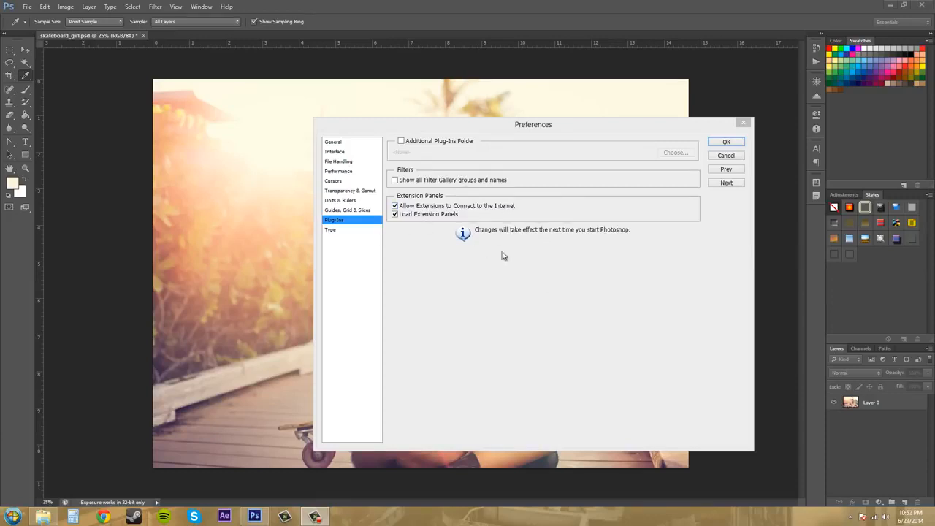
- Show the Type preferences to review the type options and text engine options
left_click(331, 231)
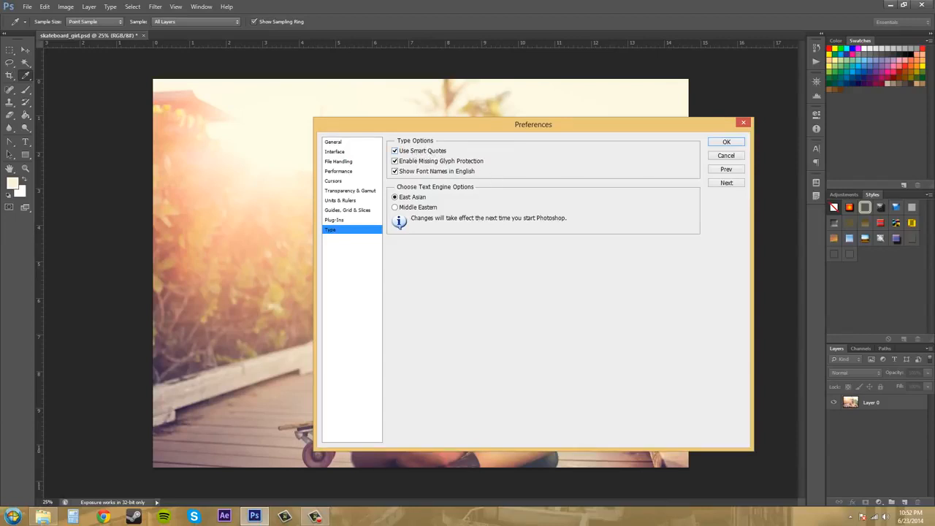
key("F10")
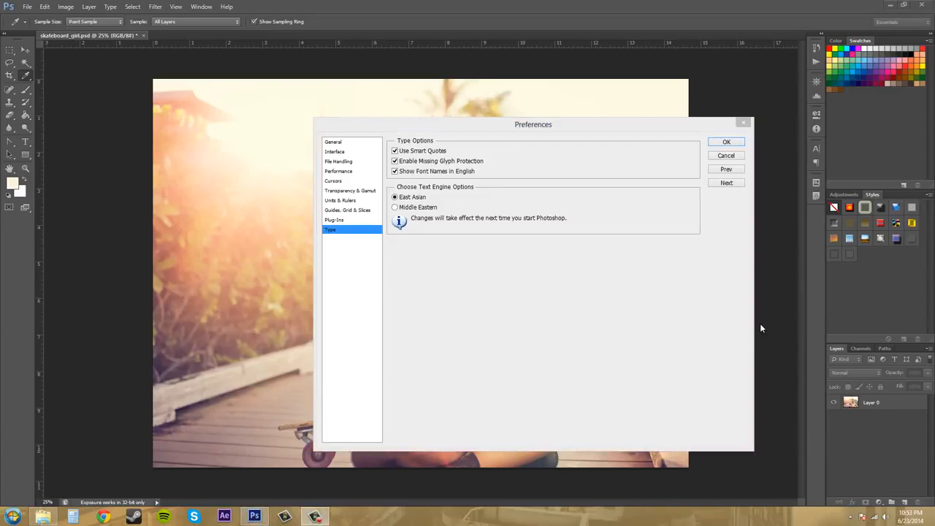